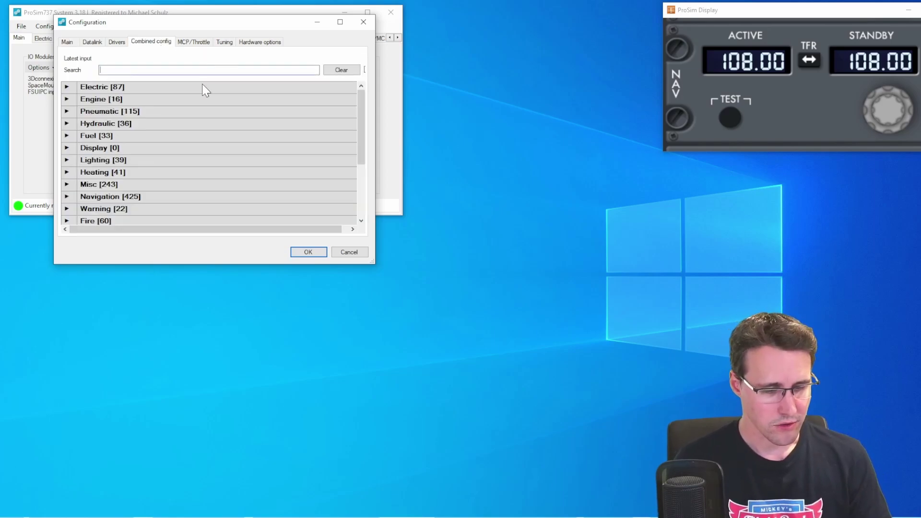
Step: Search the combined configuration for NAV2, enlarge the configuration window, and examine the matching Navigation switch entries
{"action": "type", "text": "NAV2"}
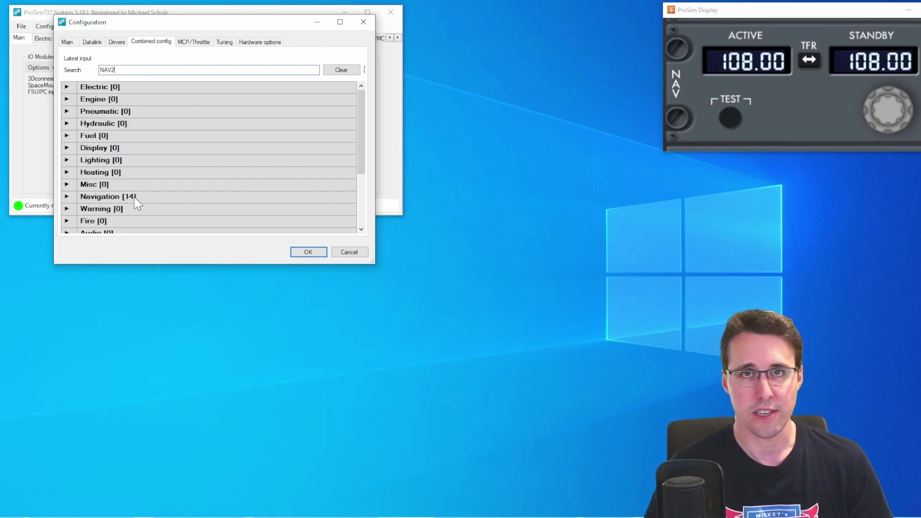
{"action": "left_click", "coordinate": [68, 197]}
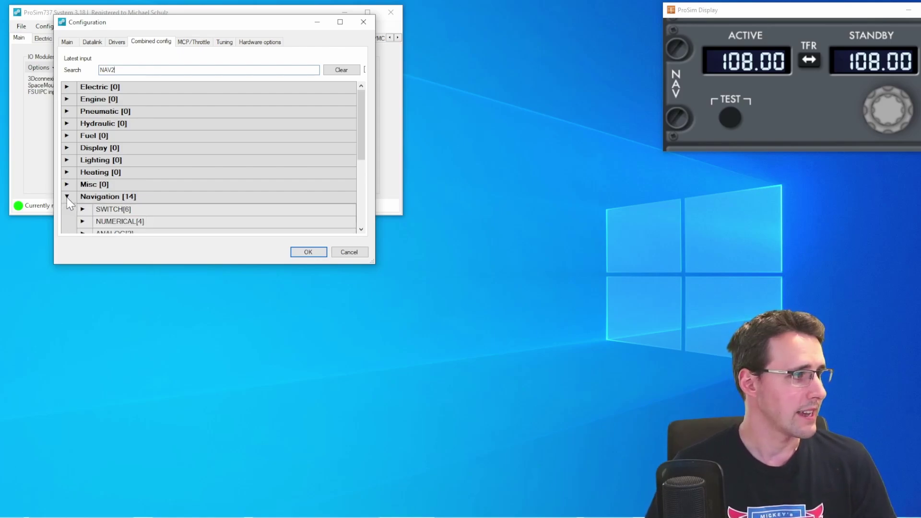
{"action": "scroll", "coordinate": [104, 189], "scroll_direction": "down", "scroll_amount": 3}
{"action": "scroll", "coordinate": [104, 180], "scroll_direction": "up", "scroll_amount": 2}
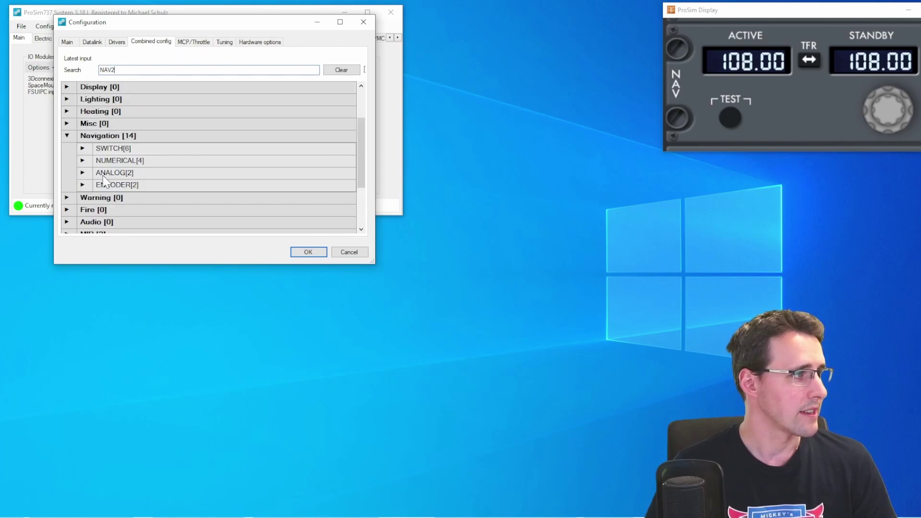
{"action": "left_click", "coordinate": [83, 150]}
{"action": "left_click_drag", "start_coordinate": [372, 262], "coordinate": [520, 289]}
{"action": "scroll", "coordinate": [467, 214], "scroll_direction": "down", "scroll_amount": 5}
{"action": "scroll", "coordinate": [468, 215], "scroll_direction": "up", "scroll_amount": 3}
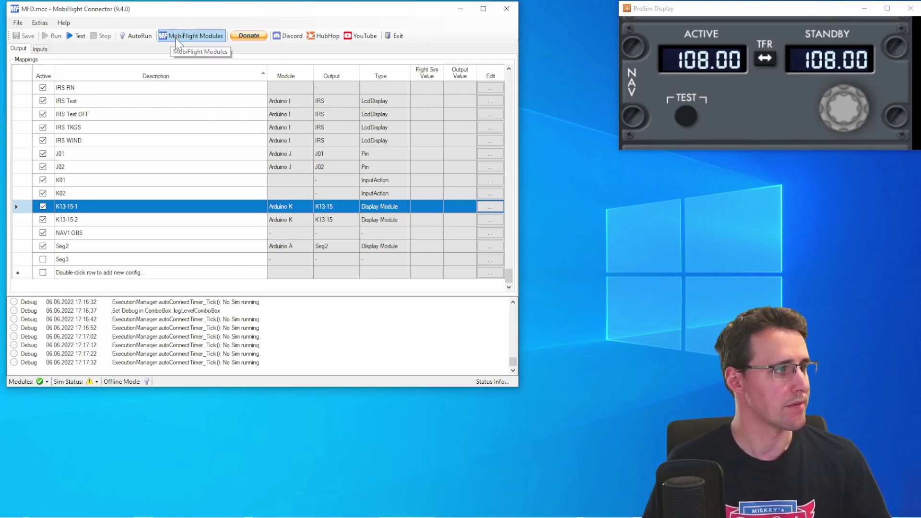
Step: In MobiFlight Connector, examine the devices configured on the Arduino K module, including the K18-19 and K20-21 encoder settings
{"action": "left_click", "coordinate": [175, 37]}
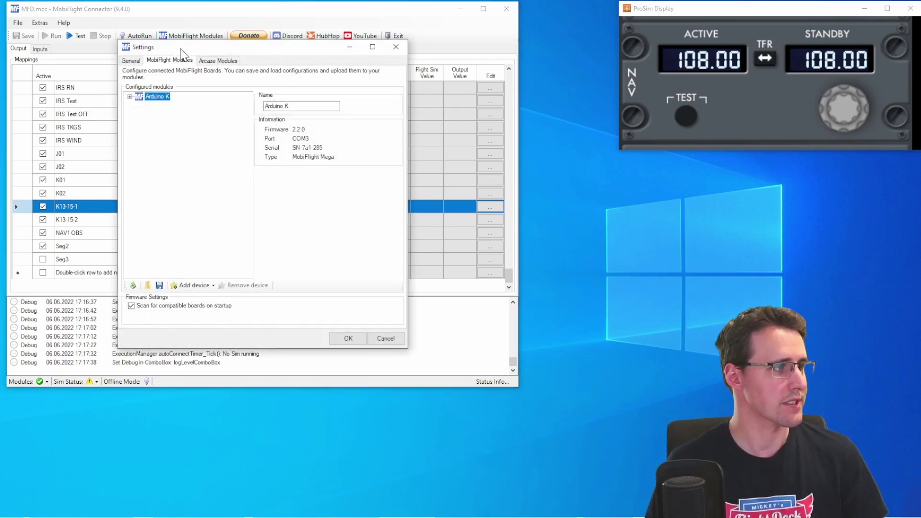
{"action": "double_click", "coordinate": [136, 98]}
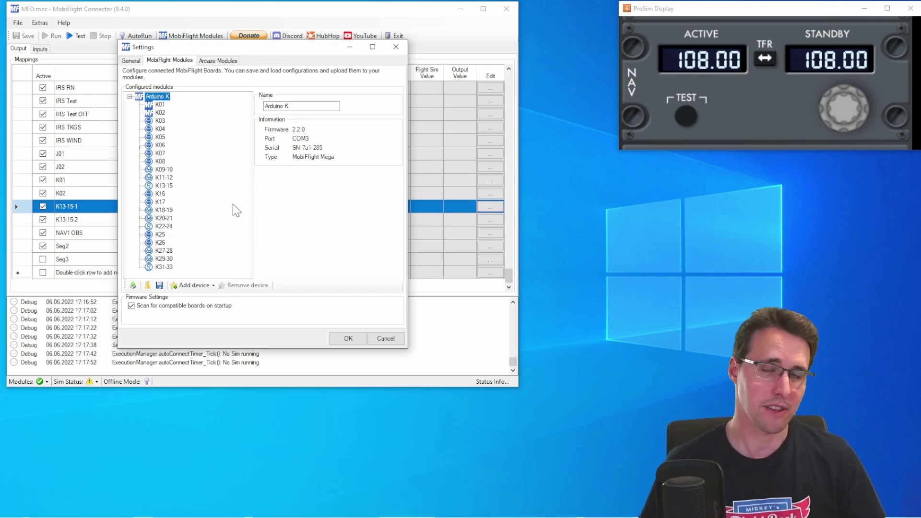
{"action": "left_click", "coordinate": [164, 210]}
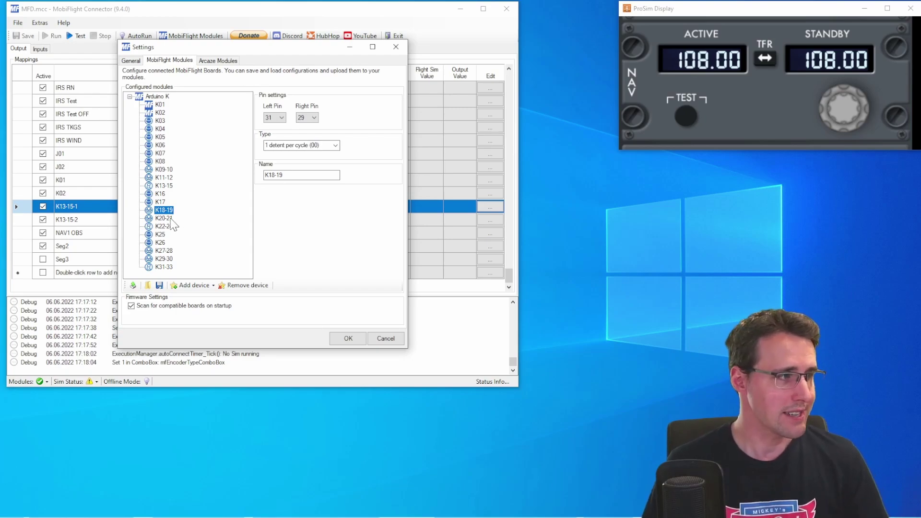
{"action": "left_click", "coordinate": [170, 219]}
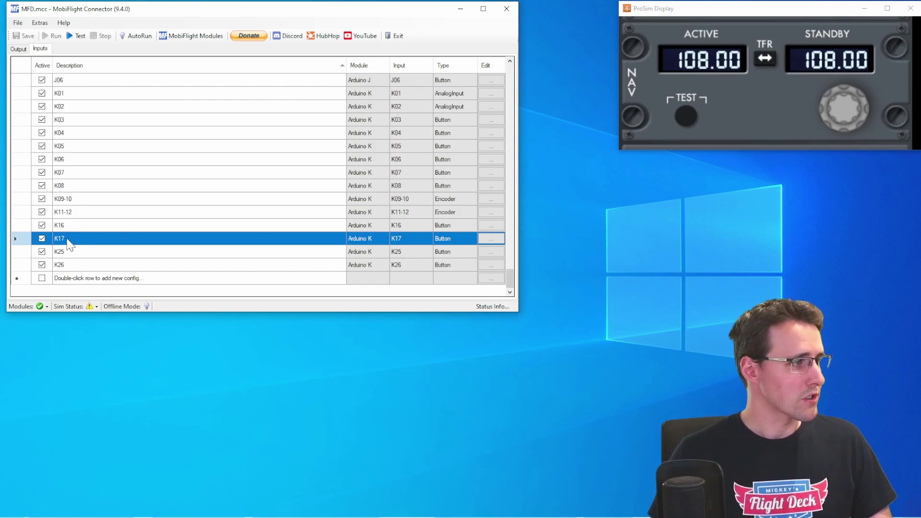
Step: Review the K17 button input's press and release actions, including the FSUIPC offset and its bit mask
{"action": "left_click", "coordinate": [491, 238]}
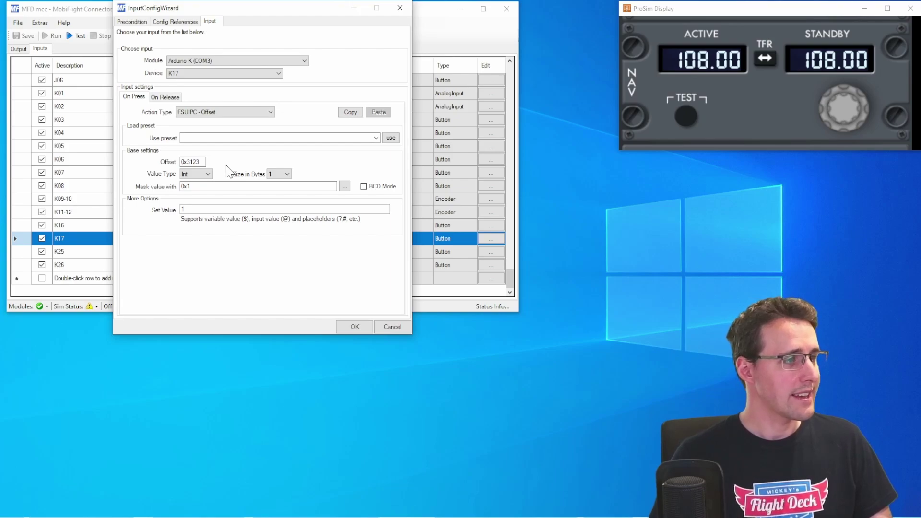
{"action": "left_click", "coordinate": [345, 187]}
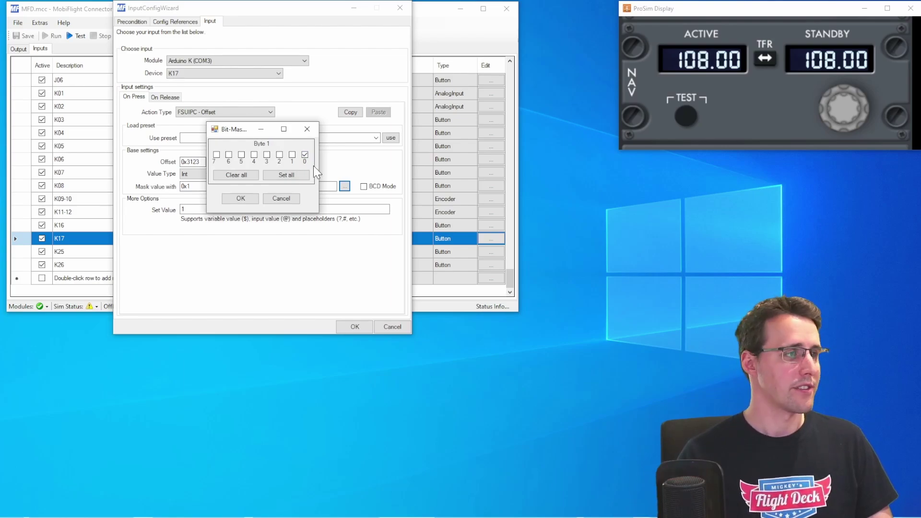
{"action": "left_click", "coordinate": [287, 201]}
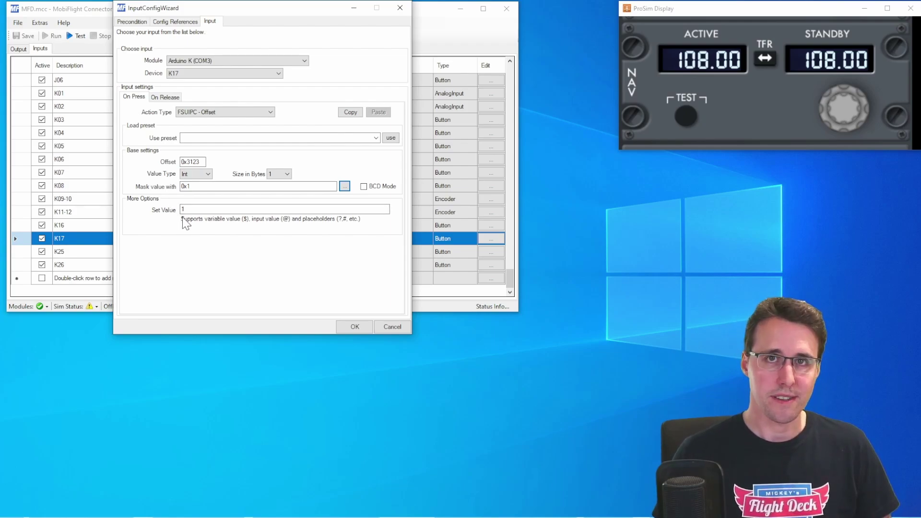
{"action": "left_click", "coordinate": [165, 97]}
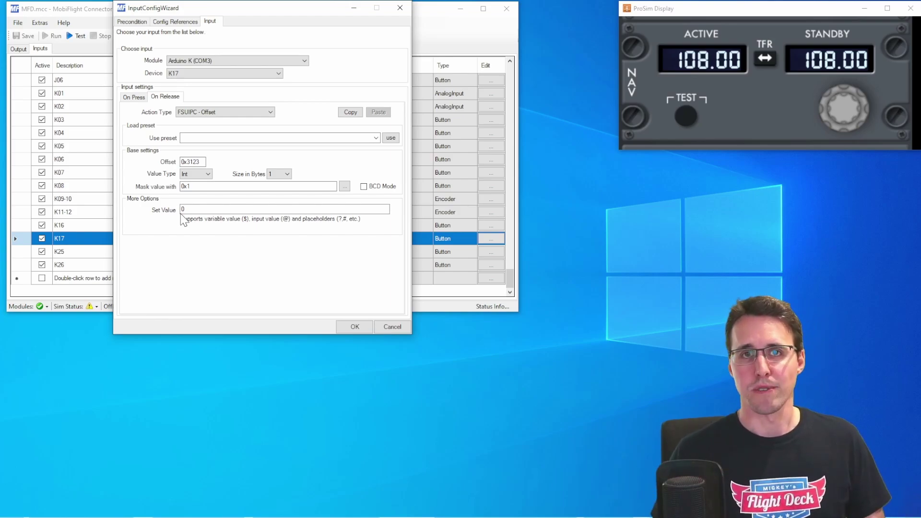
{"action": "key", "text": "Return"}
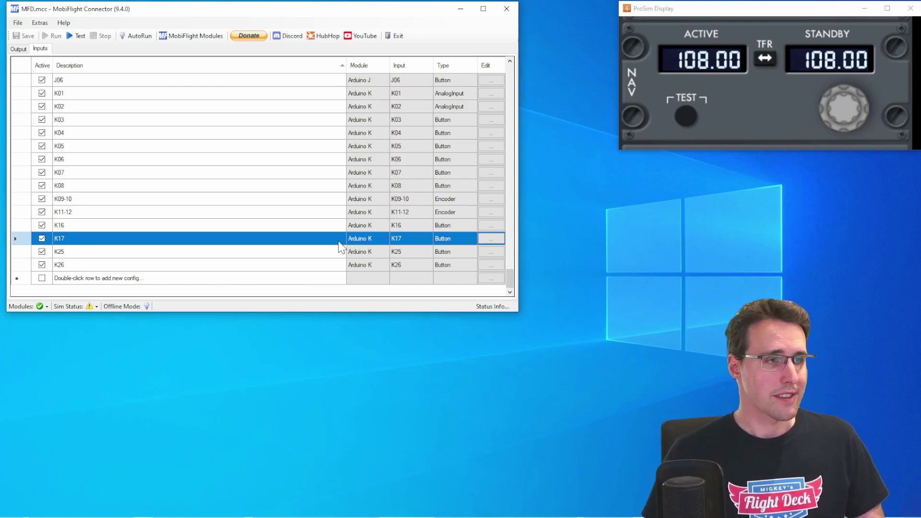
Step: Activate the Seg3 output configuration and rename it K22-24-1
{"action": "left_click", "coordinate": [18, 49]}
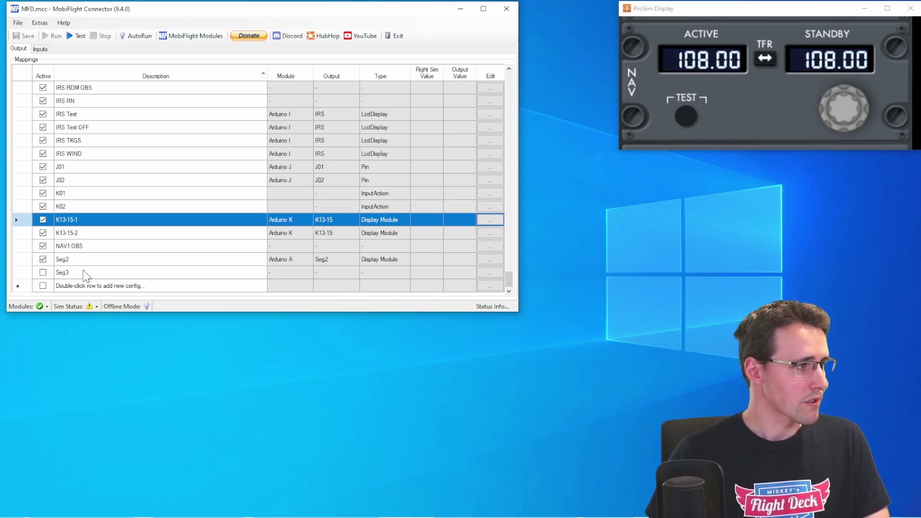
{"action": "left_click", "coordinate": [68, 275]}
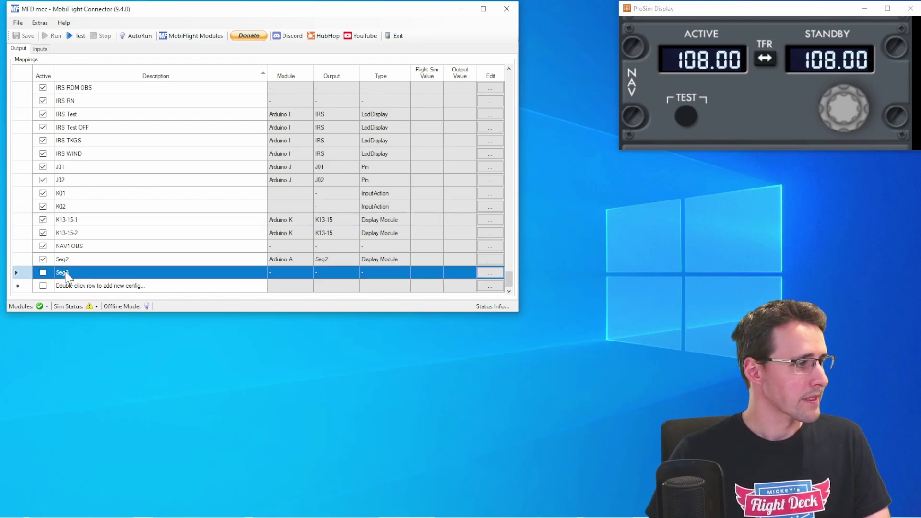
{"action": "left_click", "coordinate": [74, 276]}
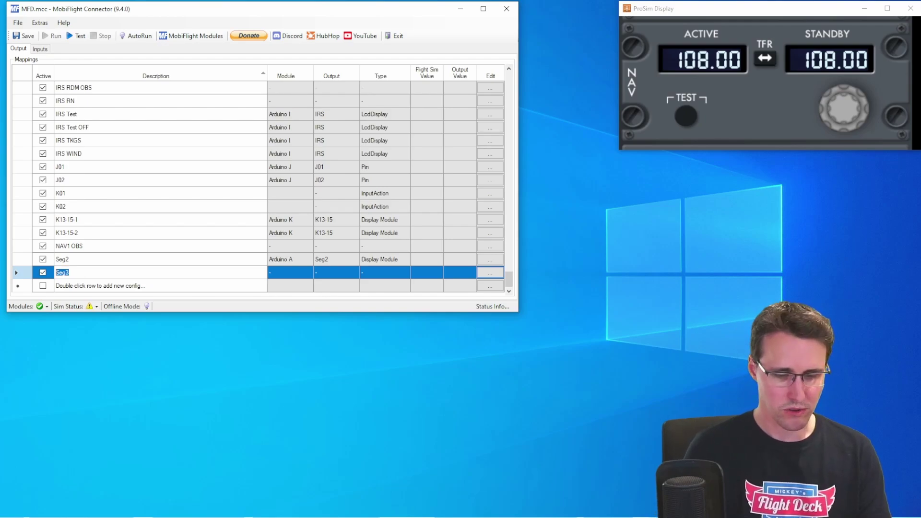
{"action": "type", "text": "K22"}
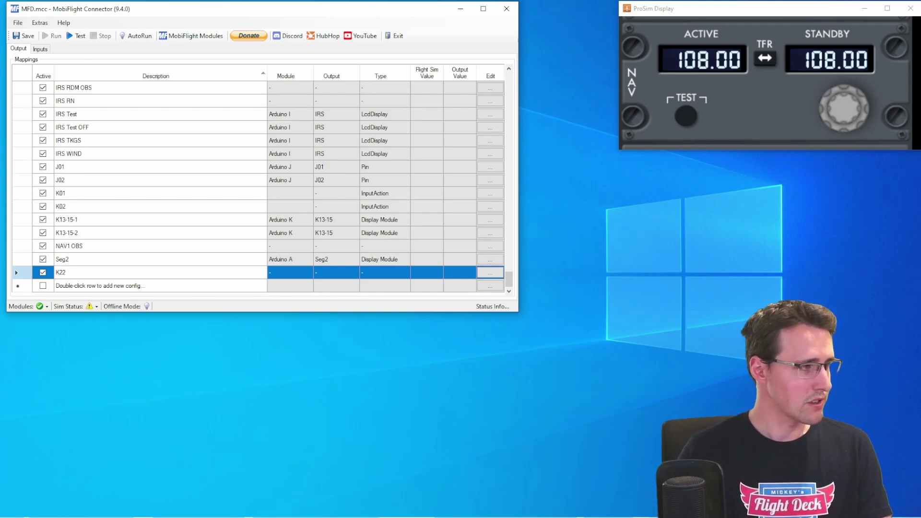
{"action": "type", "text": "-"}
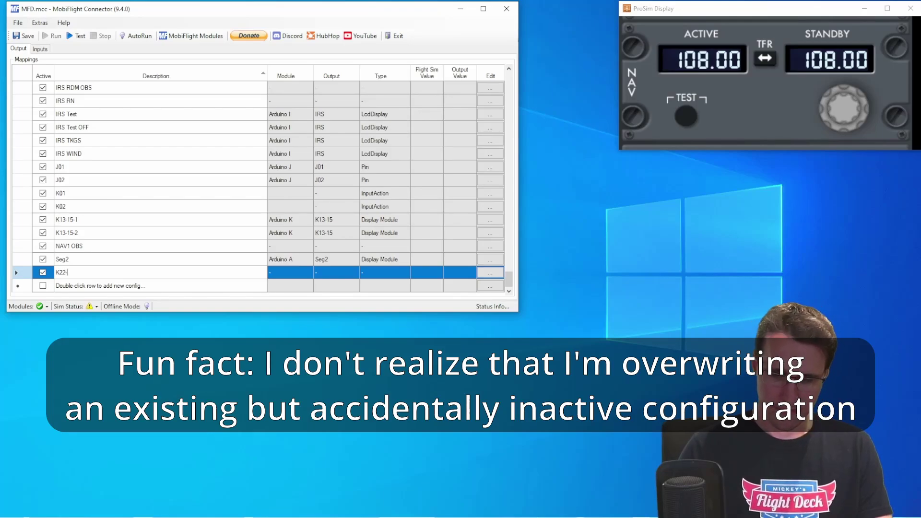
{"action": "type", "text": "24-"}
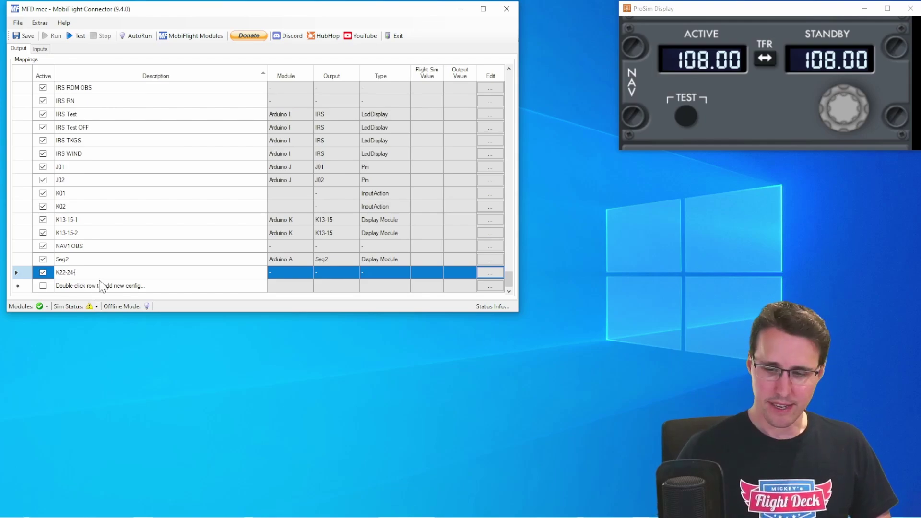
{"action": "type", "text": "1"}
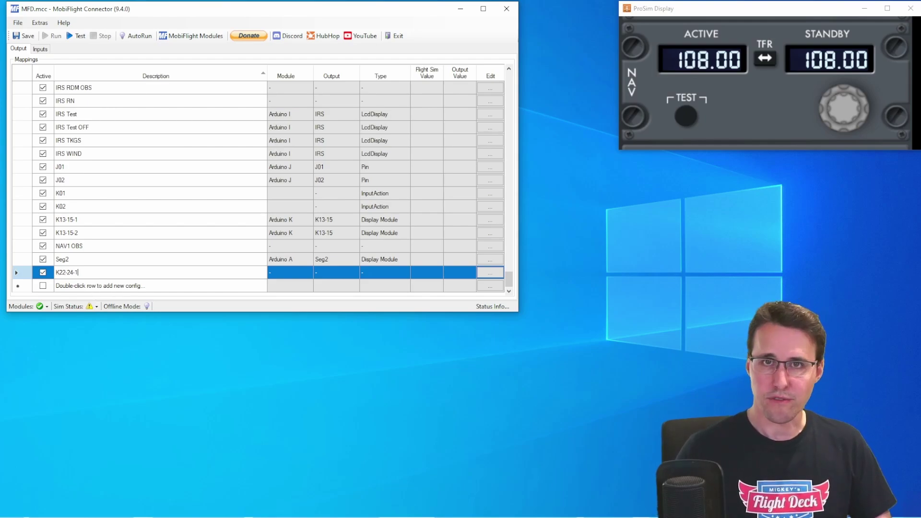
Step: Set the K22-24-1 output's FSUIPC offset to 0x0352 and enable BCD mode
{"action": "left_click", "coordinate": [490, 273]}
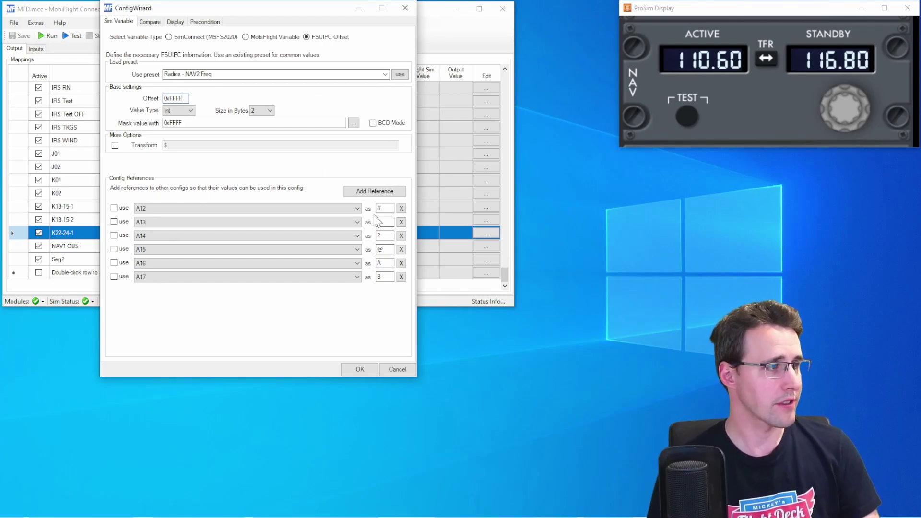
{"action": "key", "text": "BackSpace"}
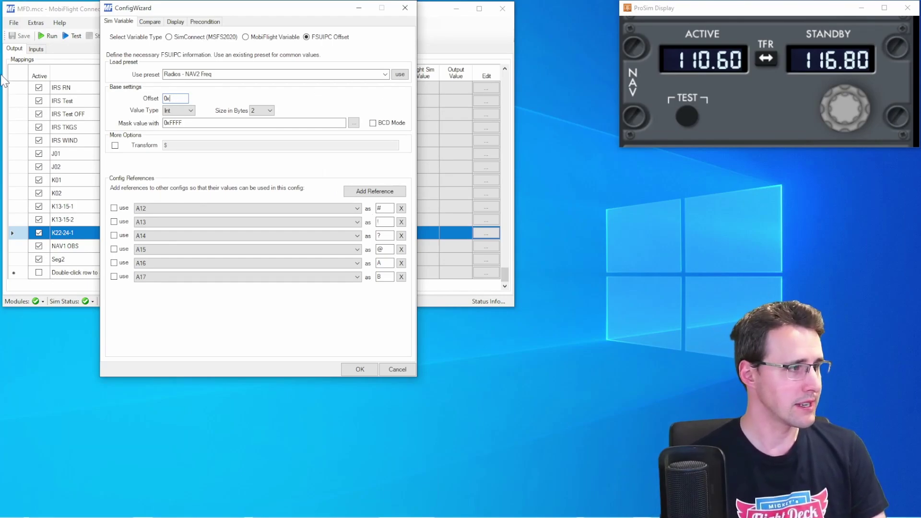
{"action": "type", "text": "0352"}
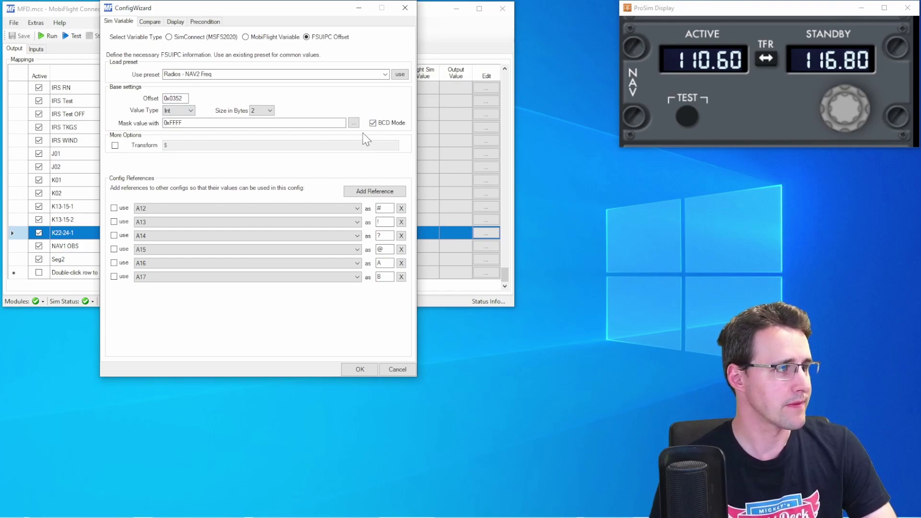
Step: Assign the K22-24-1 output to the Arduino K module's K22-24 display module, number 1
{"action": "left_click", "coordinate": [181, 22]}
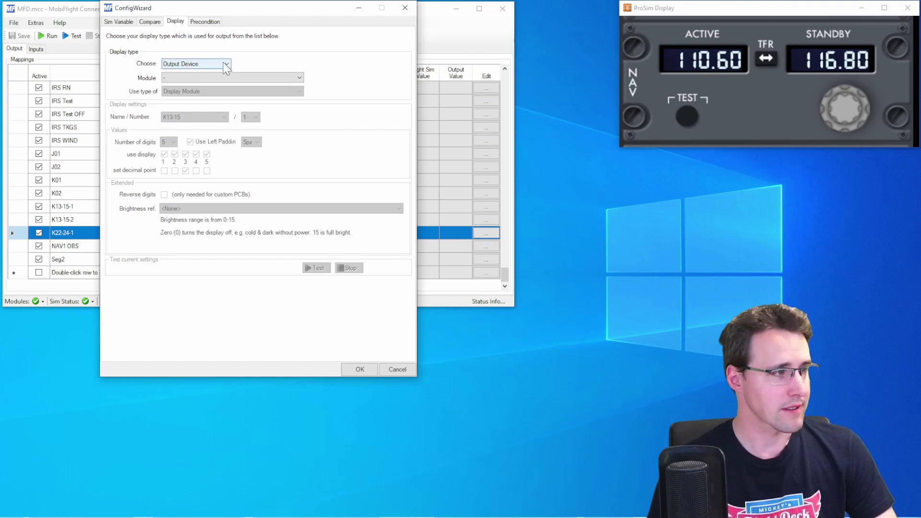
{"action": "left_click", "coordinate": [204, 78]}
{"action": "left_click", "coordinate": [201, 83]}
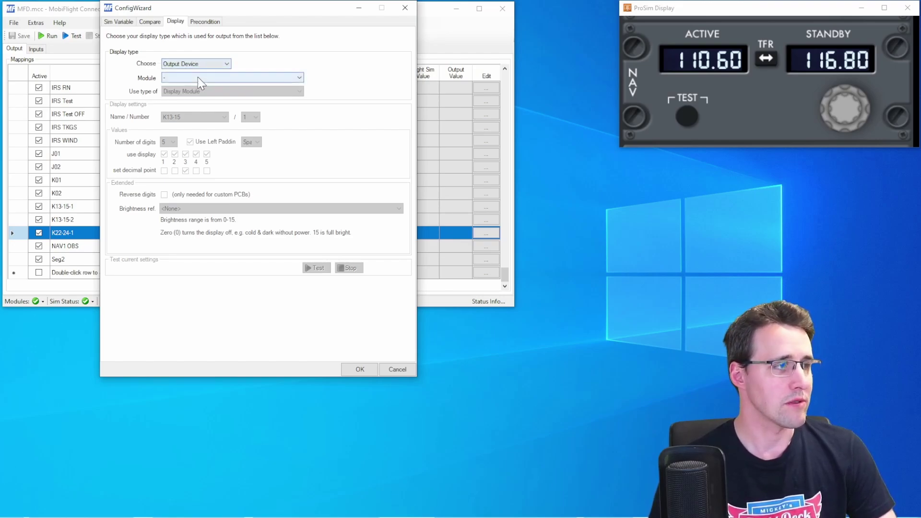
{"action": "left_click", "coordinate": [198, 77]}
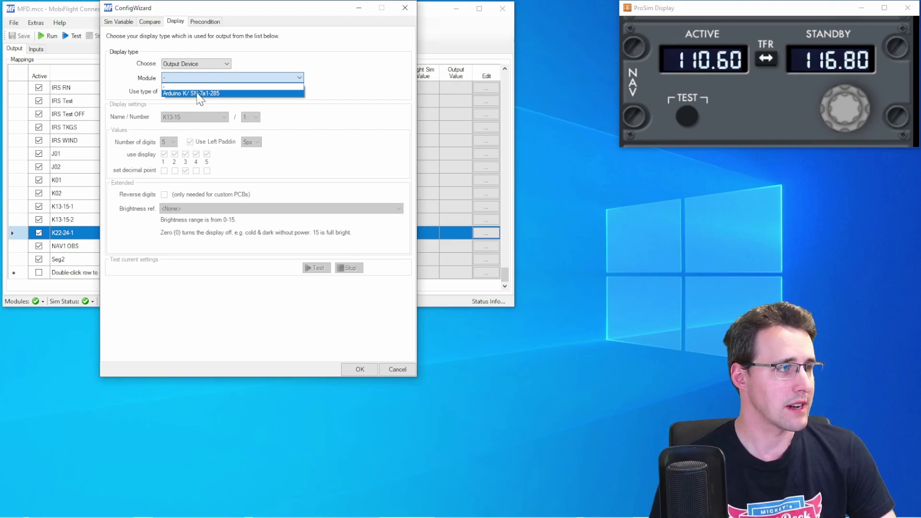
{"action": "left_click", "coordinate": [198, 94]}
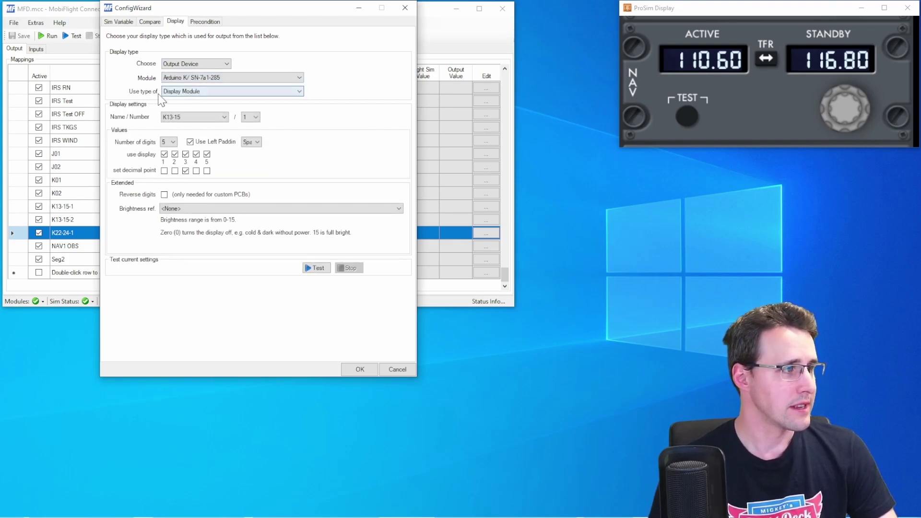
{"action": "left_click", "coordinate": [196, 117]}
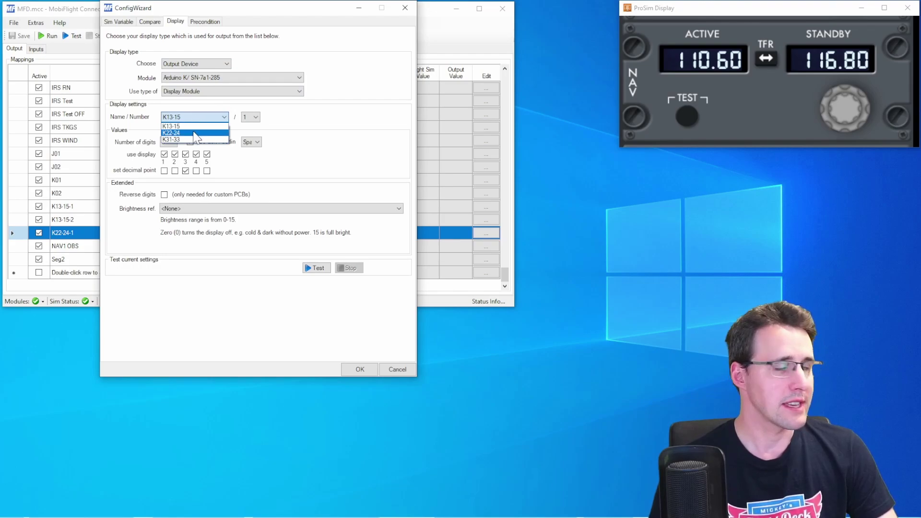
{"action": "left_click", "coordinate": [195, 133]}
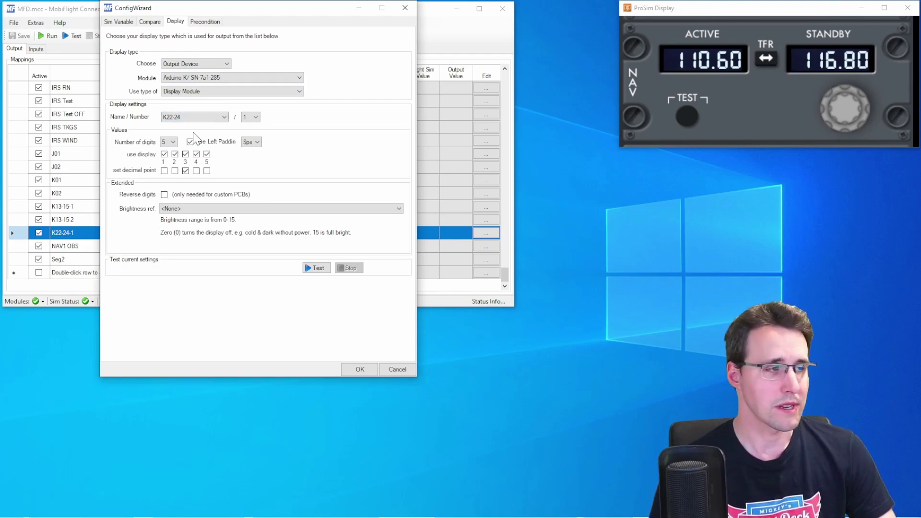
{"action": "left_click", "coordinate": [250, 117]}
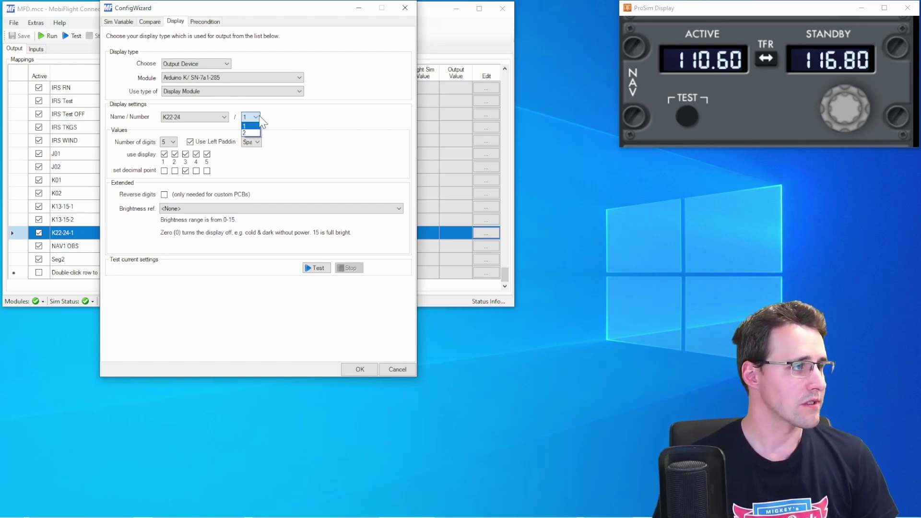
{"action": "left_click", "coordinate": [270, 119]}
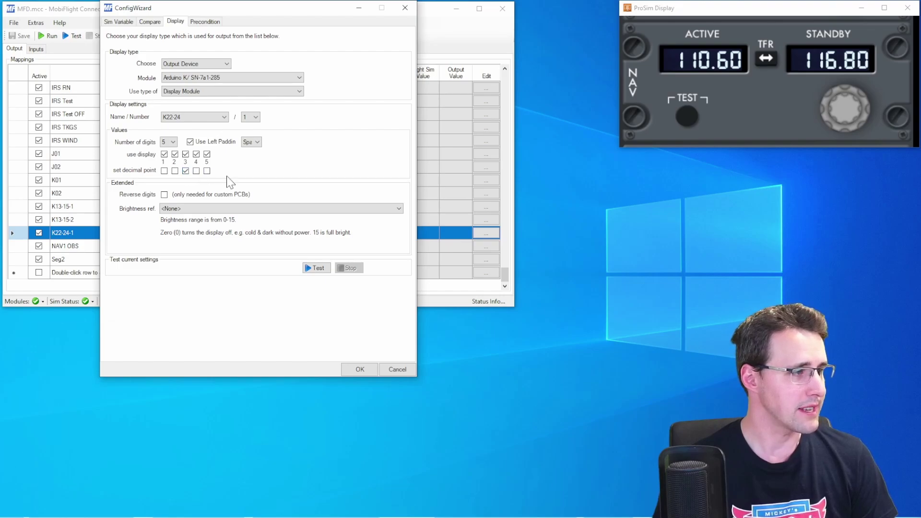
Step: Test the K22-24 display output, stop the test, and accept the output configuration
{"action": "left_click", "coordinate": [317, 268]}
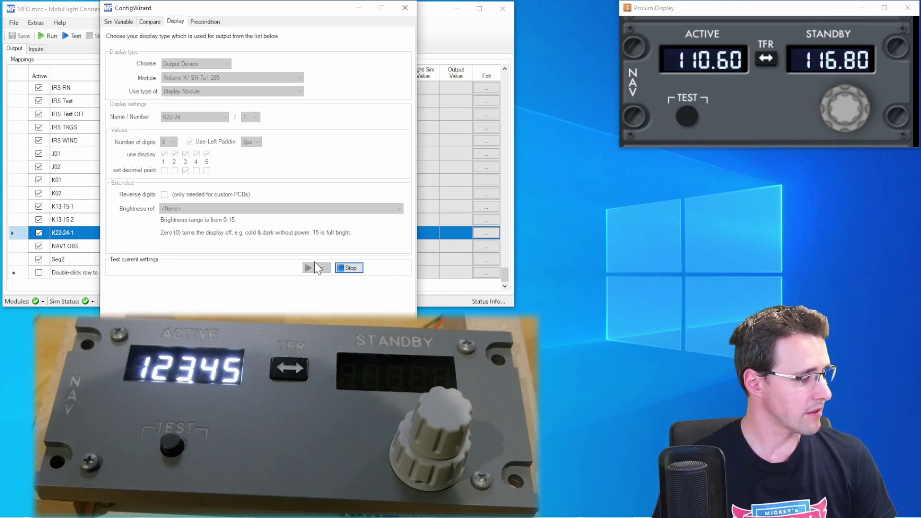
{"action": "left_click", "coordinate": [352, 268]}
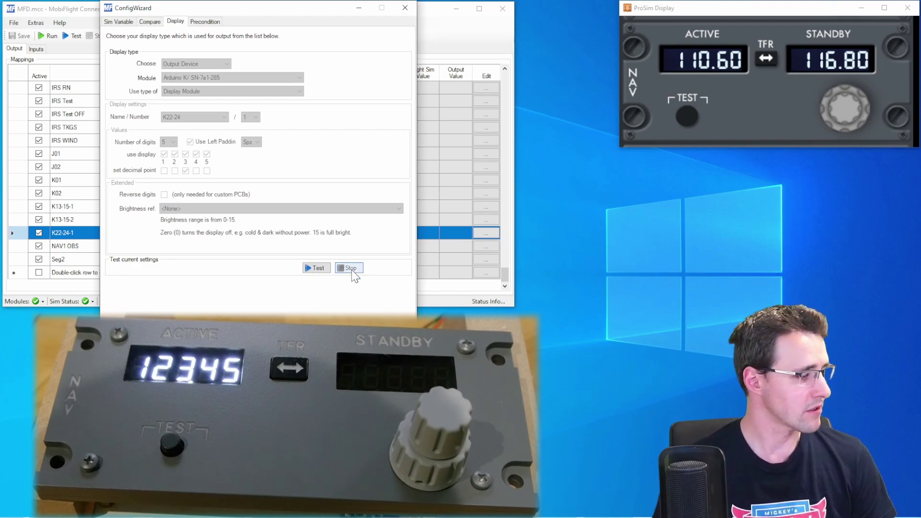
{"action": "left_click", "coordinate": [360, 369]}
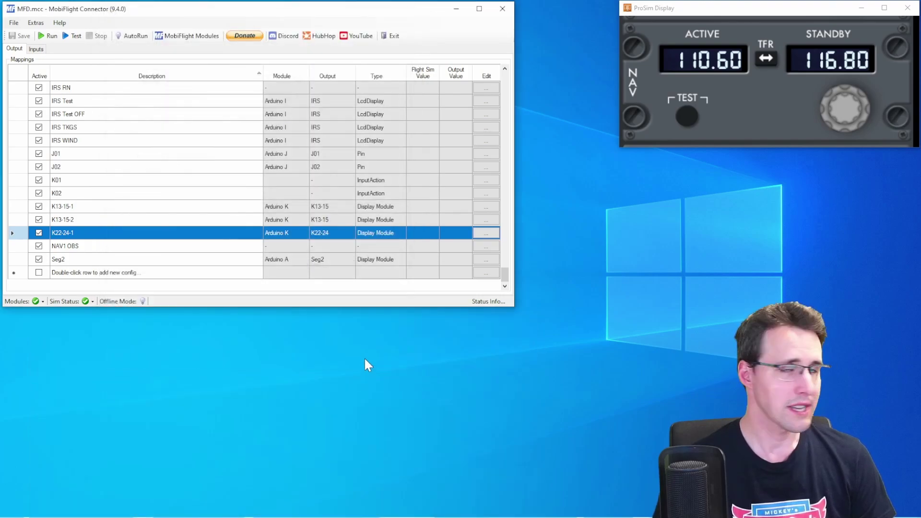
Step: Duplicate the K22-24-1 output configuration and rename the copy K22-24-2
{"action": "right_click", "coordinate": [78, 235]}
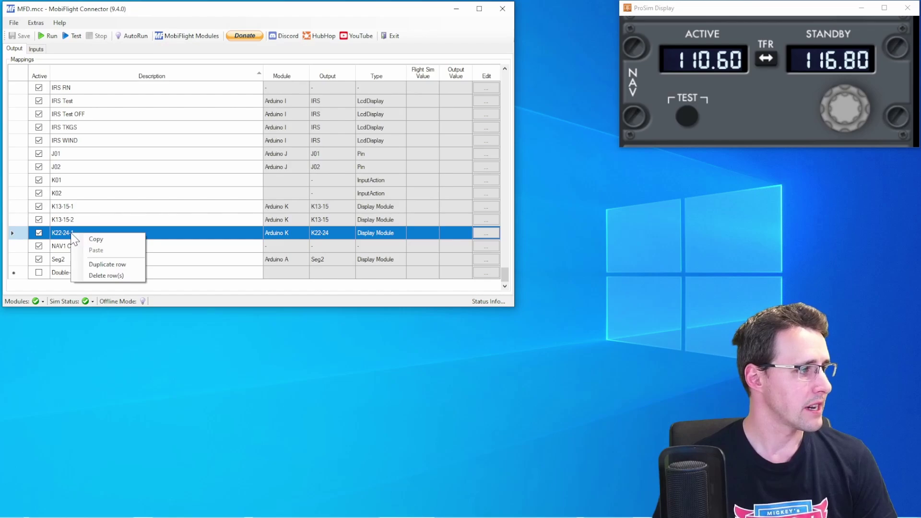
{"action": "left_click", "coordinate": [104, 264]}
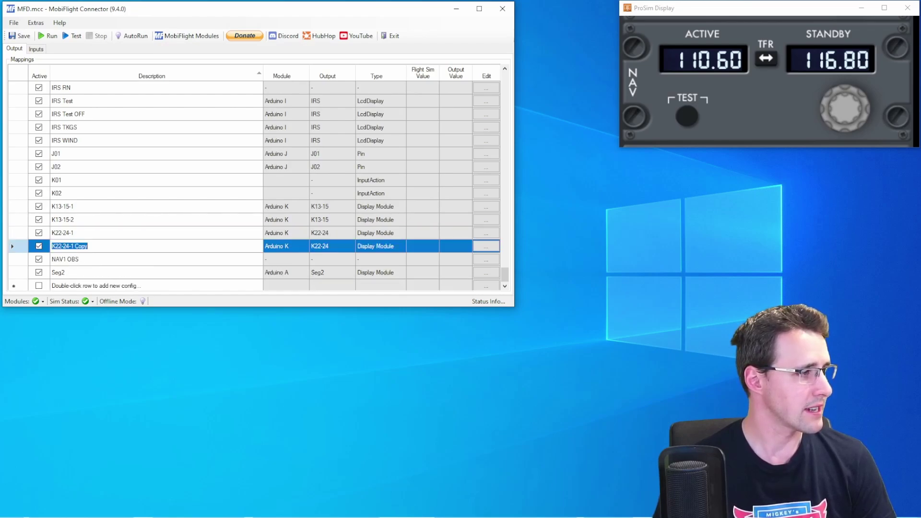
{"action": "key", "text": "End"}
{"action": "key", "text": "shift+Left"}
{"action": "key", "text": "shift+Left"}
{"action": "key", "text": "shift+Left"}
{"action": "key", "text": "shift+Left"}
{"action": "key", "text": "shift+Left"}
{"action": "key", "text": "shift+Left"}
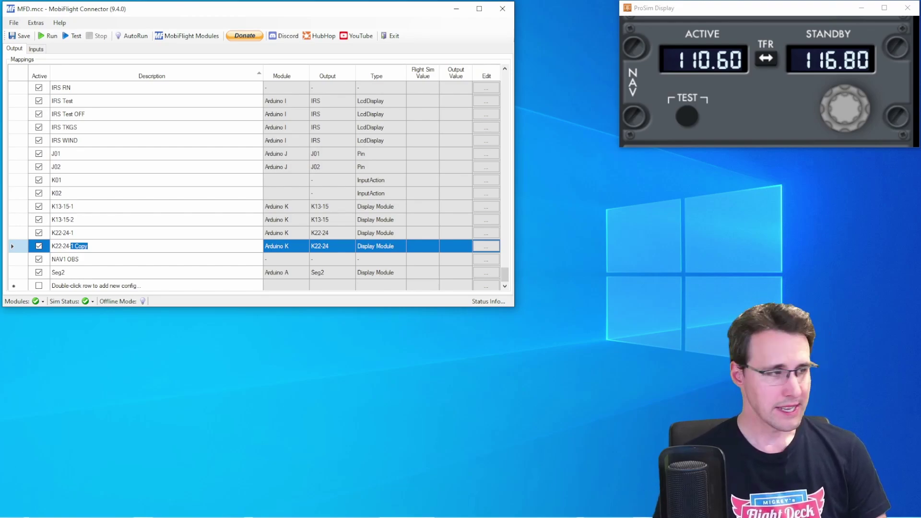
{"action": "type", "text": "2"}
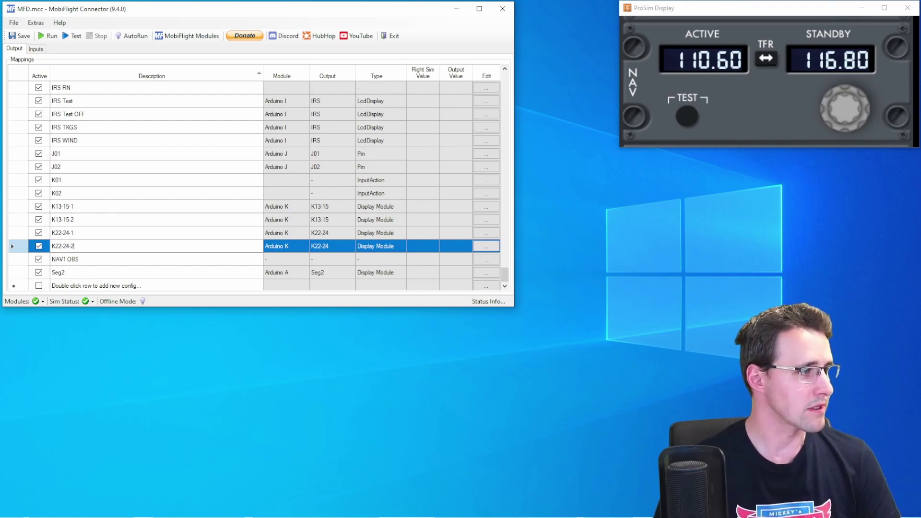
Step: Look up the NAV2 standby frequency offset in the FSUIPC document and set the K22-24-2 output's offset to 0x3120
{"action": "left_click", "coordinate": [487, 249]}
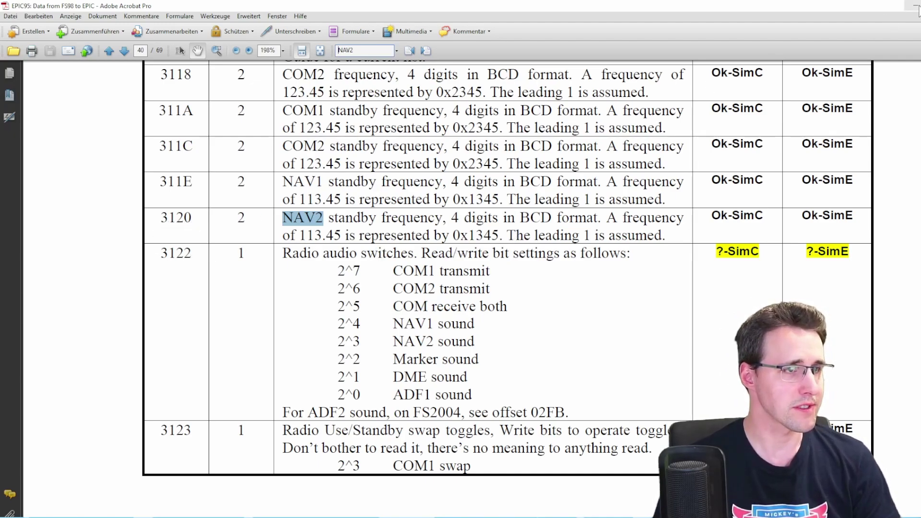
{"action": "left_click", "coordinate": [917, 9]}
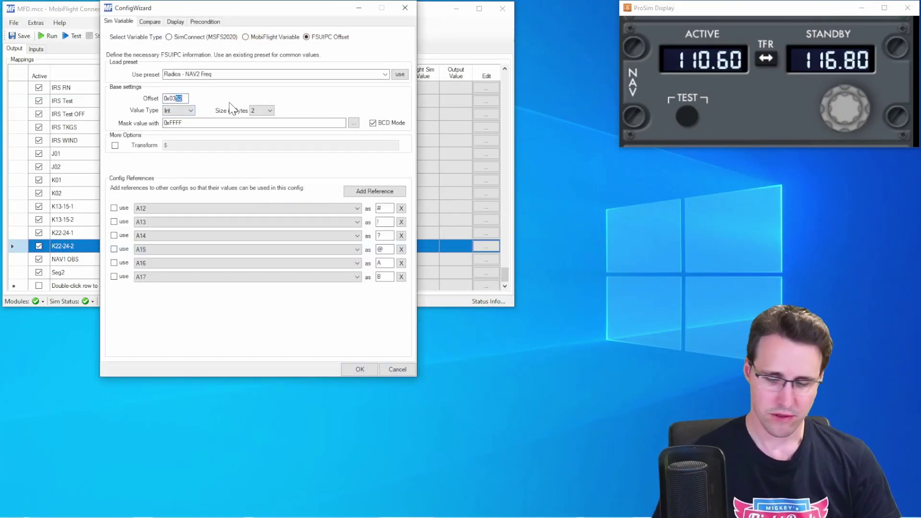
{"action": "type", "text": "120"}
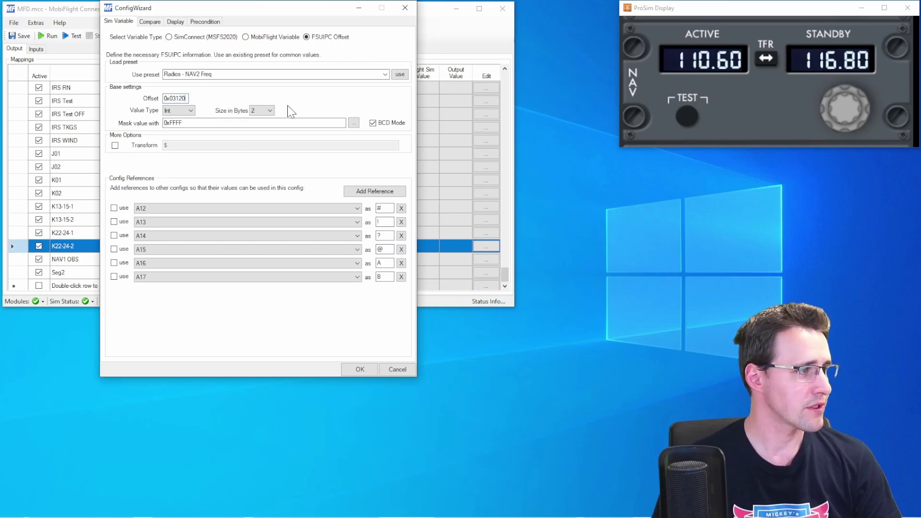
{"action": "key", "text": "Left"}
{"action": "key", "text": "Left"}
{"action": "key", "text": "Left"}
{"action": "key", "text": "Left"}
{"action": "key", "text": "BackSpace"}
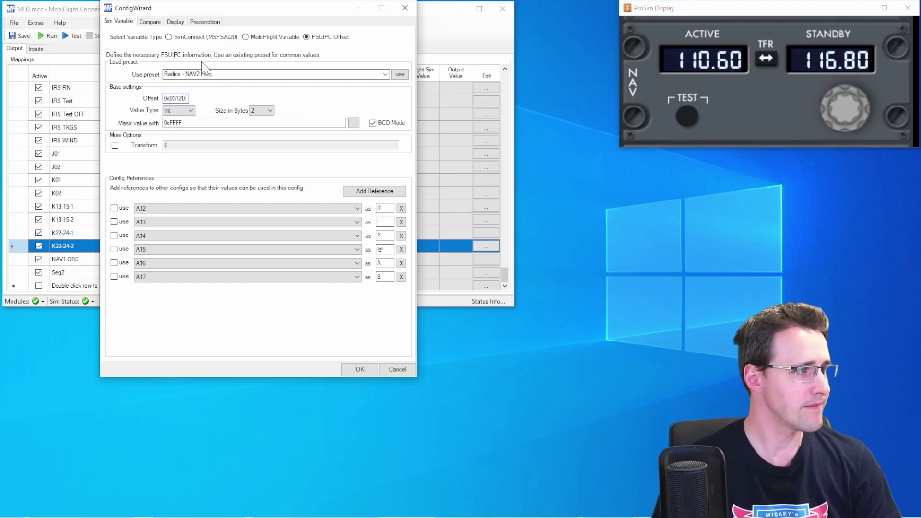
Step: Set the K22-24-2 output's display module number to 2, then test the display and stop the test
{"action": "left_click", "coordinate": [175, 22]}
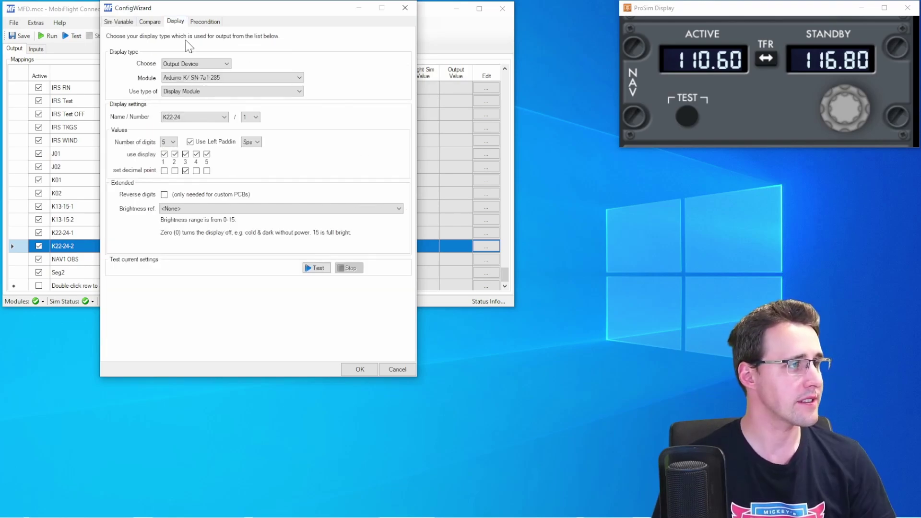
{"action": "left_click", "coordinate": [260, 119]}
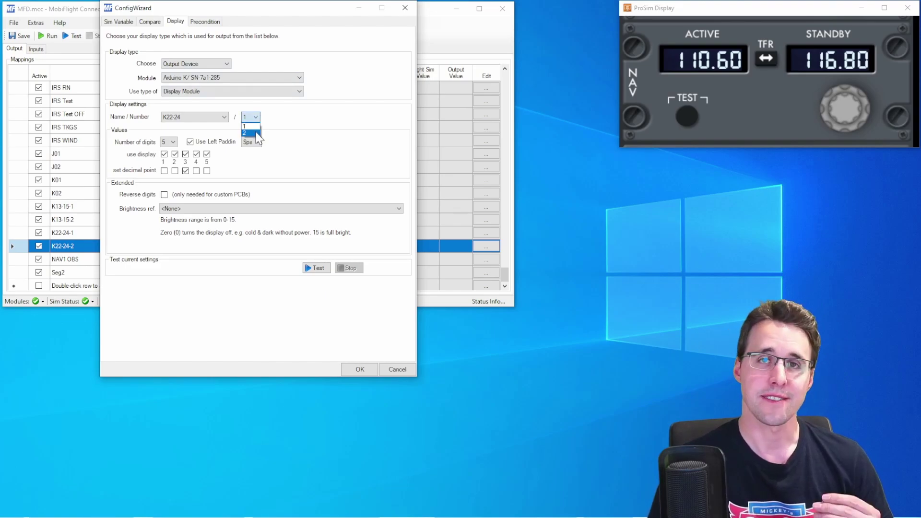
{"action": "left_click", "coordinate": [251, 133]}
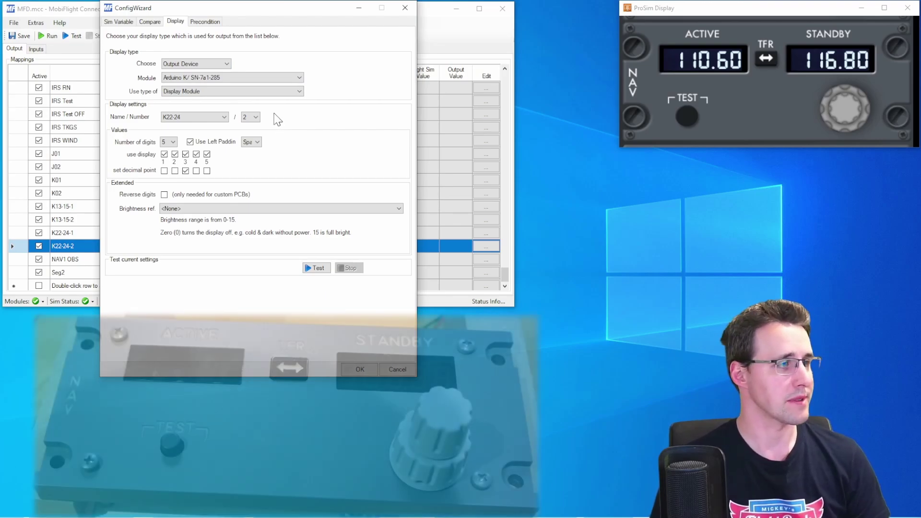
{"action": "left_click", "coordinate": [318, 269]}
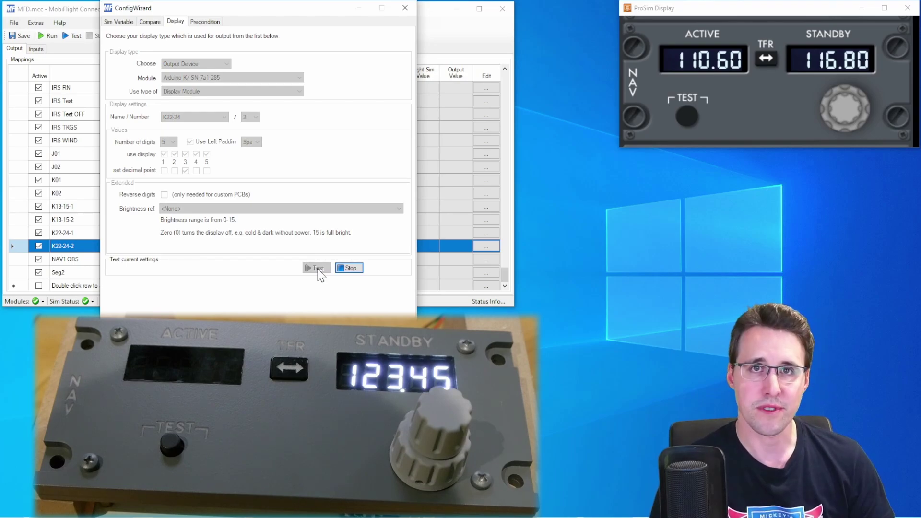
{"action": "left_click", "coordinate": [352, 268]}
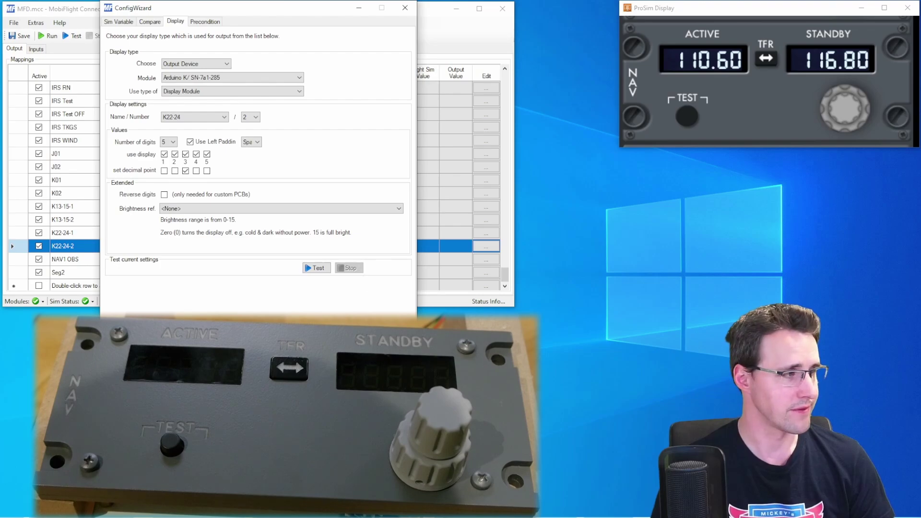
Step: Accept the K22-24-2 output configuration and start running the MobiFlight mappings
{"action": "key", "text": "Return"}
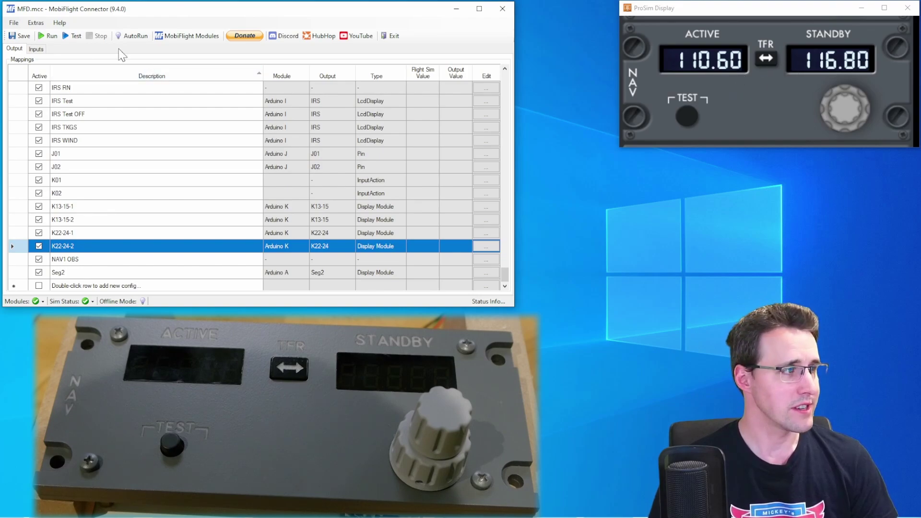
{"action": "left_click", "coordinate": [48, 36]}
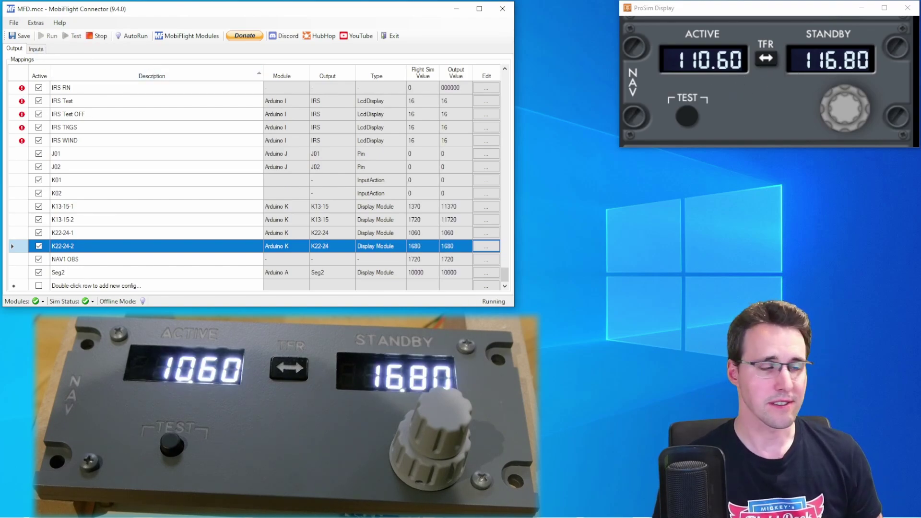